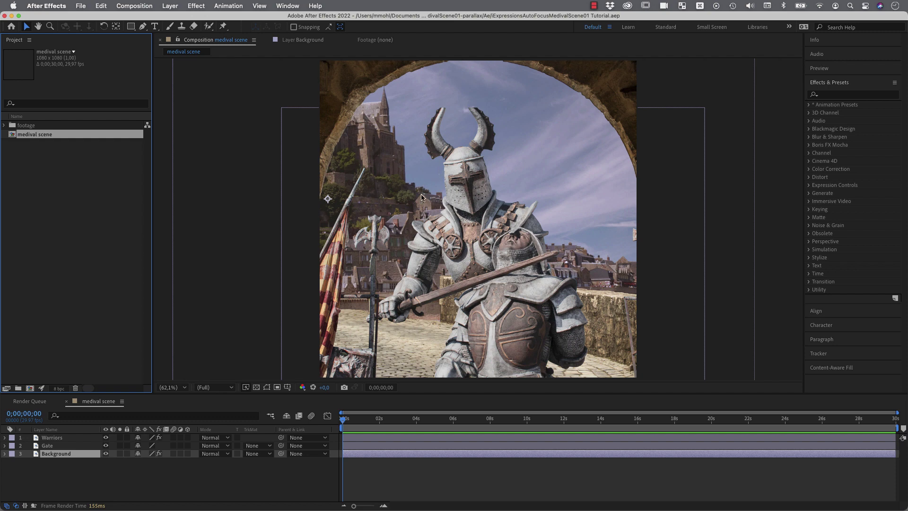
Step: Inspect Warriors, Gate and Background individually, then hide and re-show Gate and Warriors
left_click(56, 439)
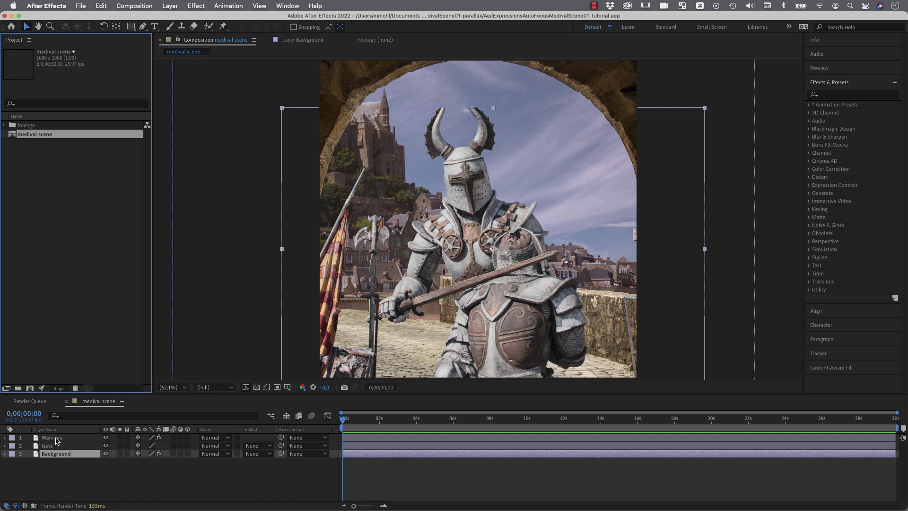
double_click(53, 437)
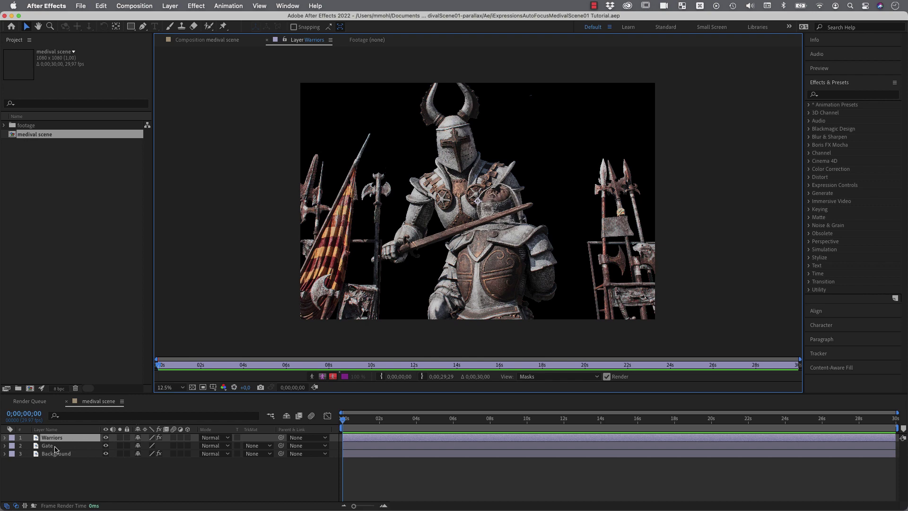
double_click(55, 446)
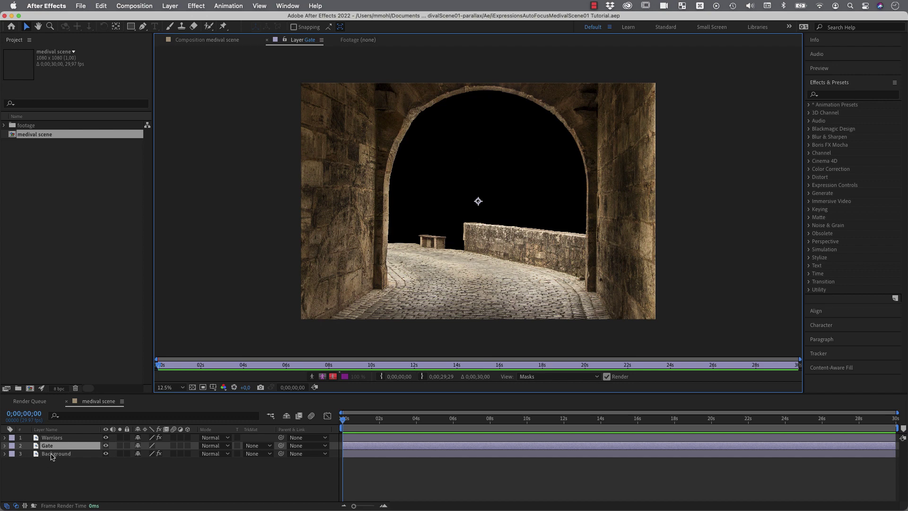
double_click(53, 454)
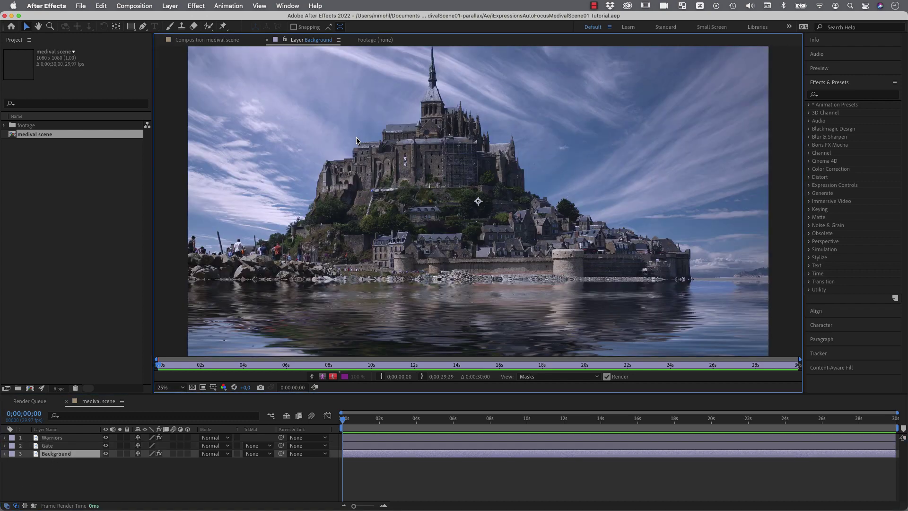
left_click(29, 411)
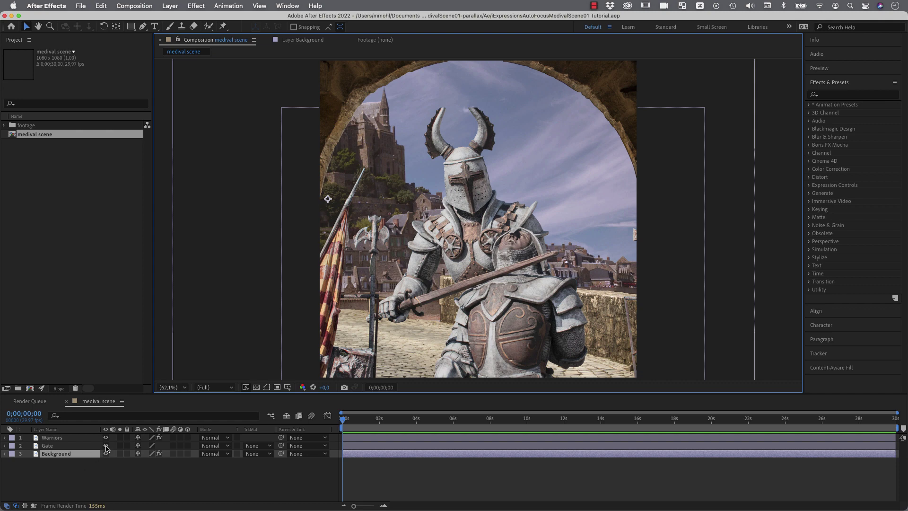
left_click_drag(106, 447, 106, 439)
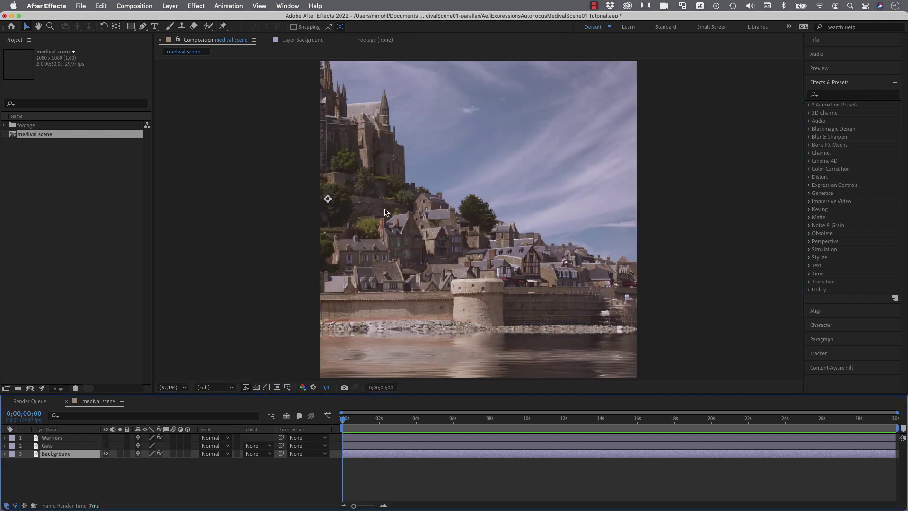
left_click(106, 445)
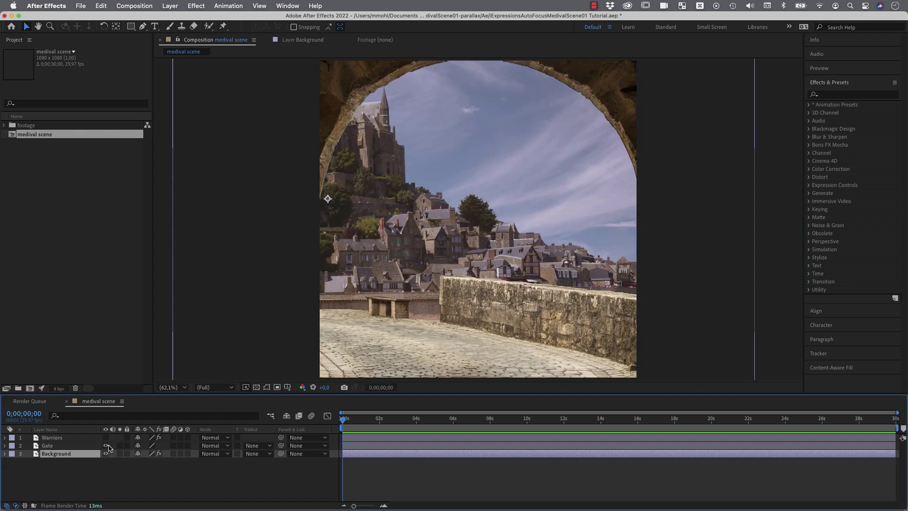
left_click(106, 437)
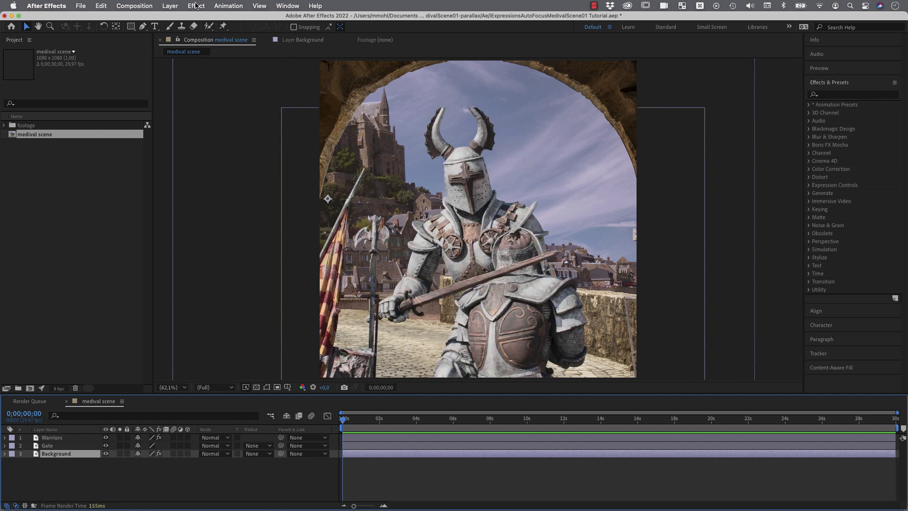
Step: Add a new 50mm Camera 1 layer with default settings
left_click(168, 7)
mouse_move(180, 19)
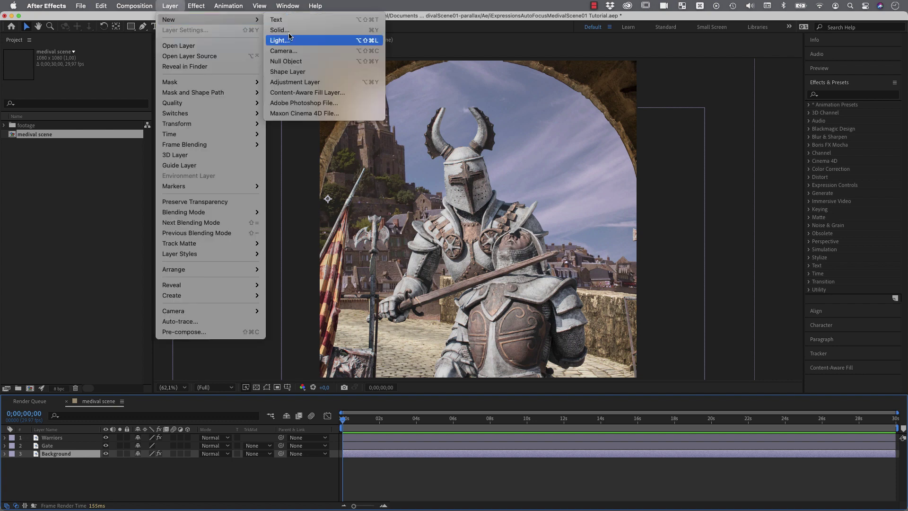
left_click(292, 52)
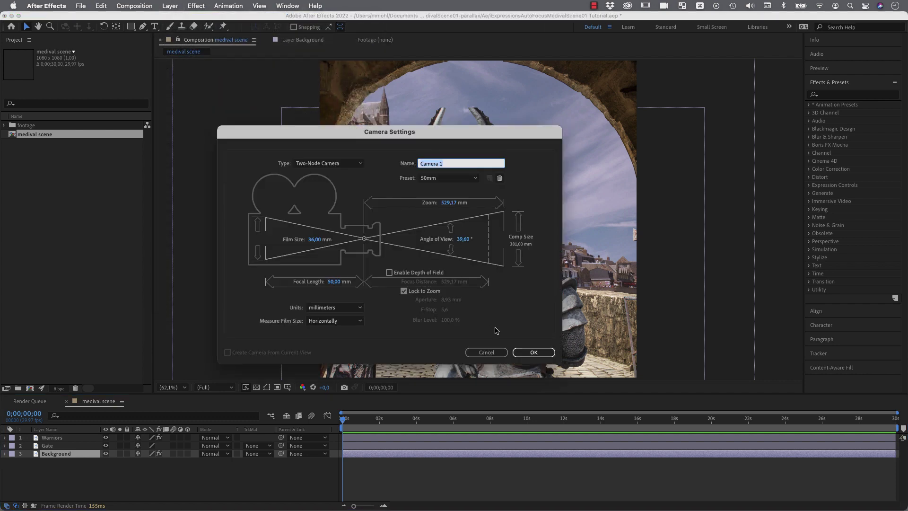
left_click(534, 352)
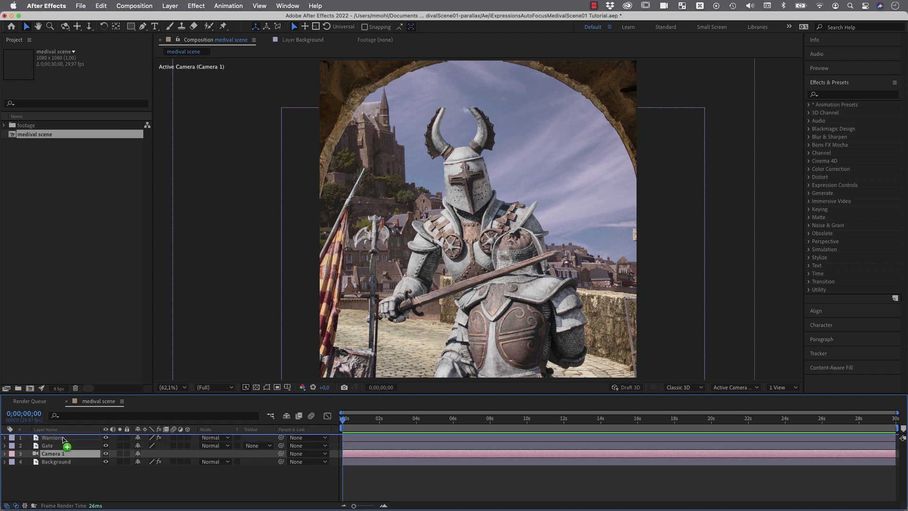
Step: Move Camera 1 to the top and switch Warriors, Gate and Background to 3D
left_click_drag(64, 440, 64, 436)
left_click(55, 446)
left_click(66, 462, "shift")
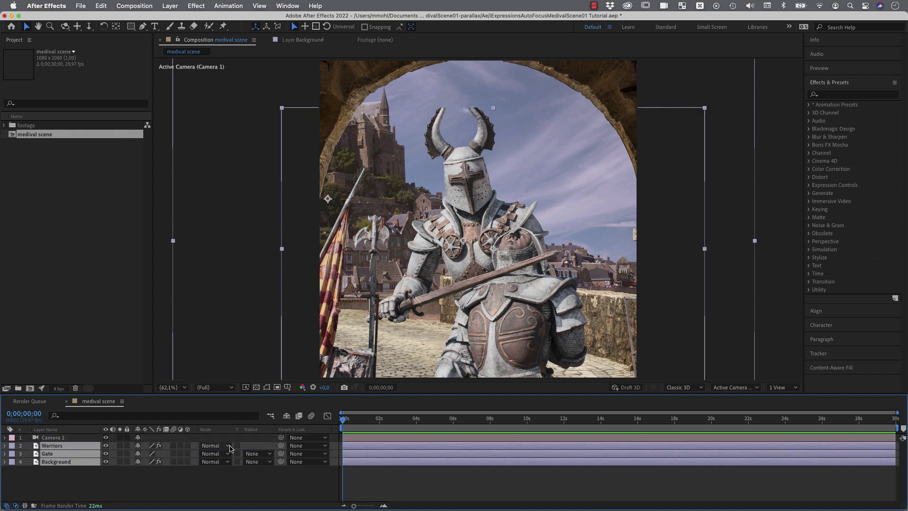
left_click(187, 446)
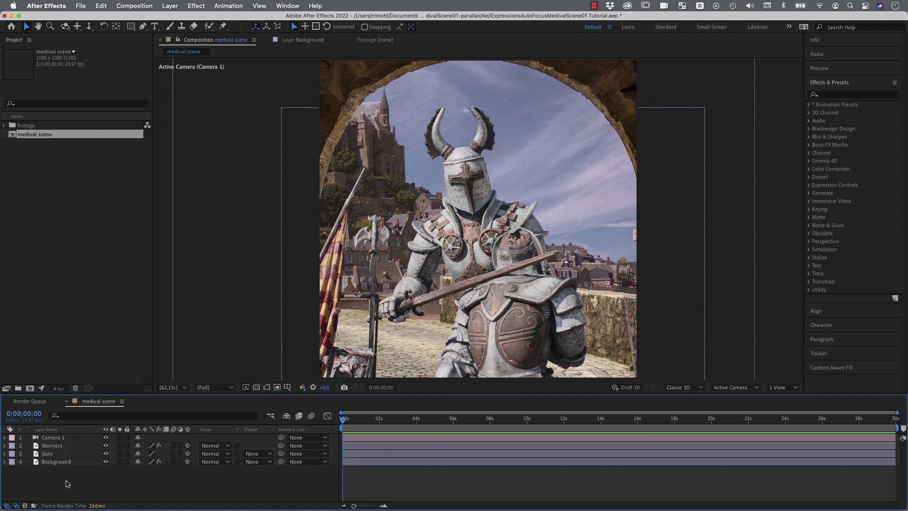
Step: Keyframe Camera 1's Position from 540,540,-1500 at 0s to 820,540,-1500 at 2s
left_click(61, 439)
key("p")
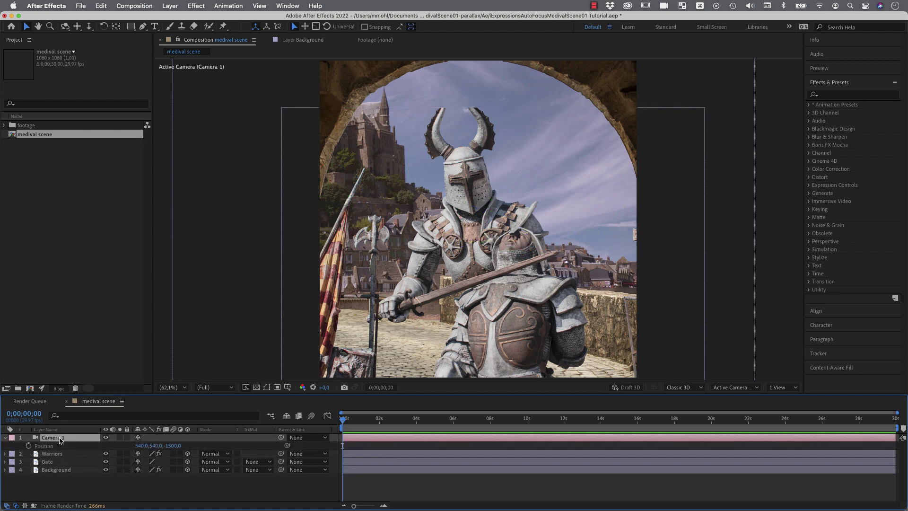
left_click(29, 446)
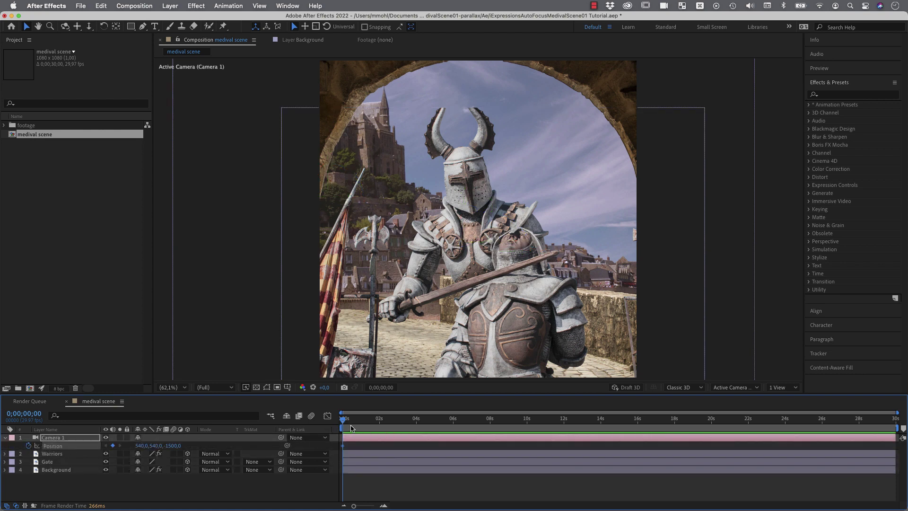
left_click_drag(345, 423, 380, 421)
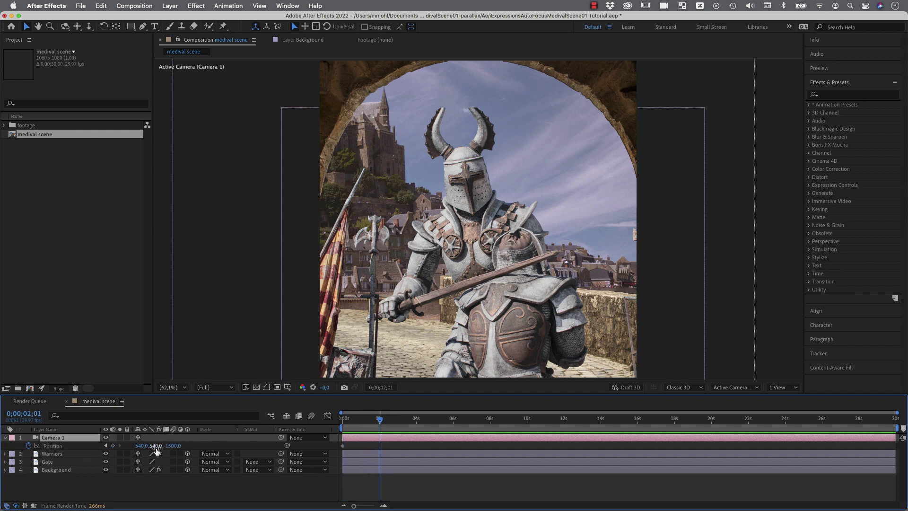
left_click_drag(141, 446, 239, 438)
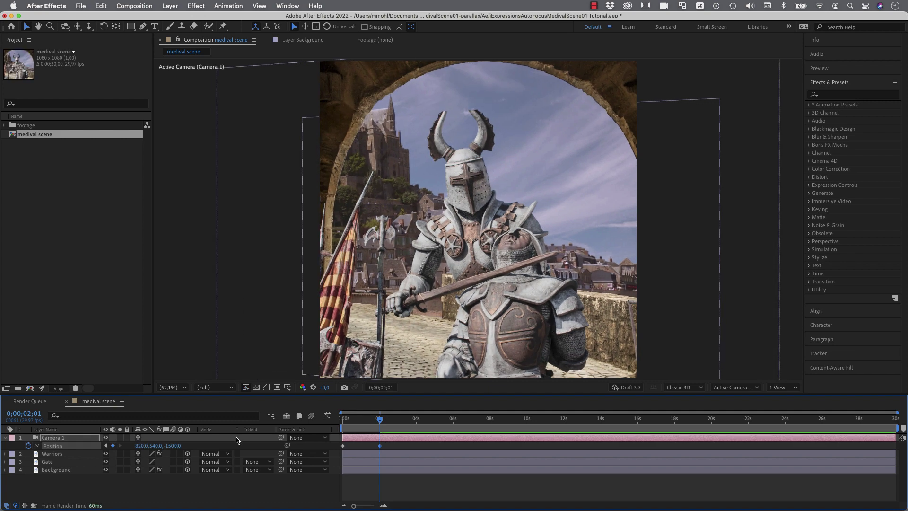
key("Home")
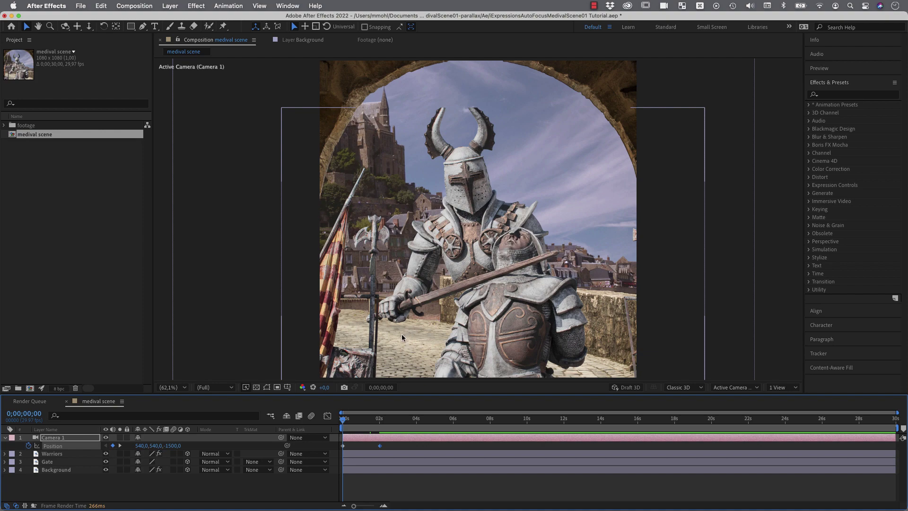
Step: Split the viewer into 2 Views with the right view set to Top, zoomed out
left_click(466, 353)
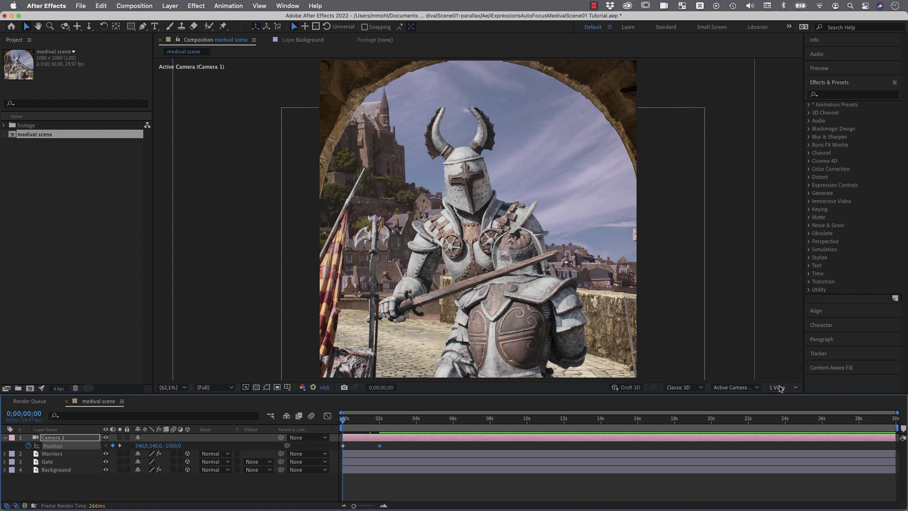
left_click(781, 388)
left_click(785, 407)
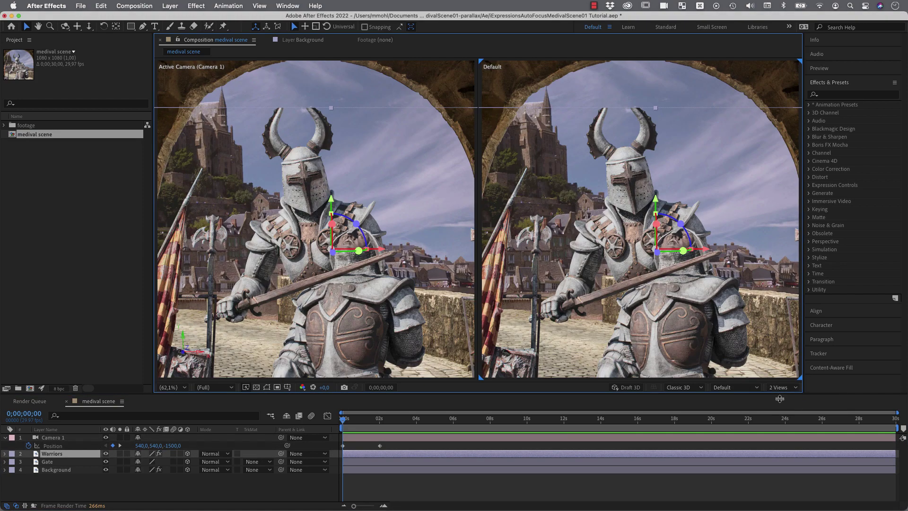
left_click(734, 389)
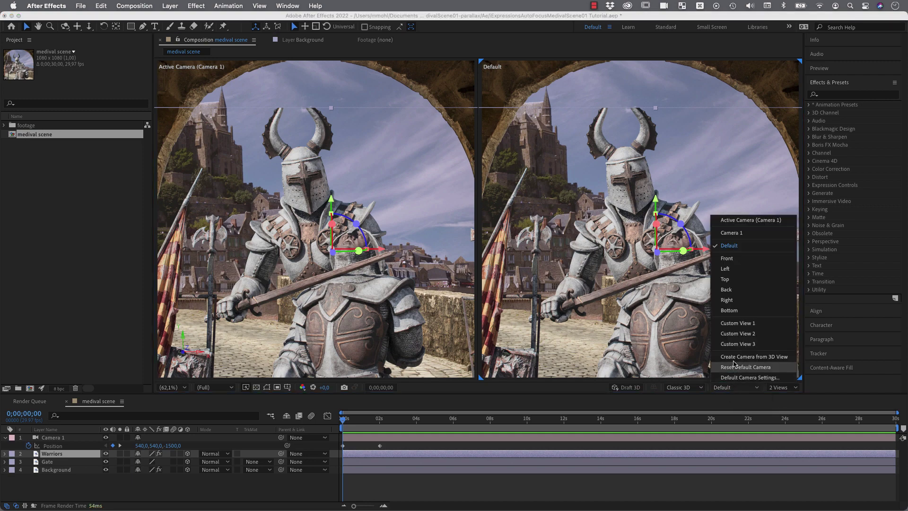
left_click(725, 279)
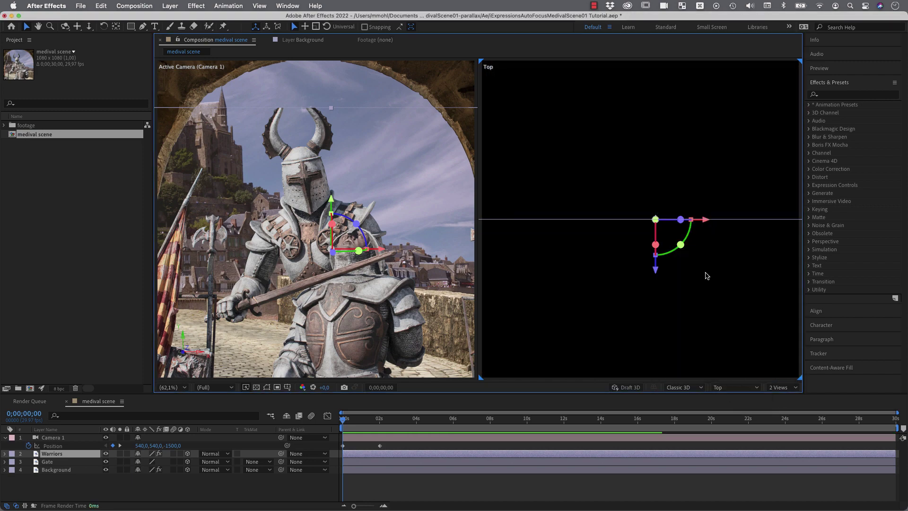
key("comma")
key("comma")
key("comma")
scroll(670, 307, "down", 1)
scroll(667, 273, "up", 1)
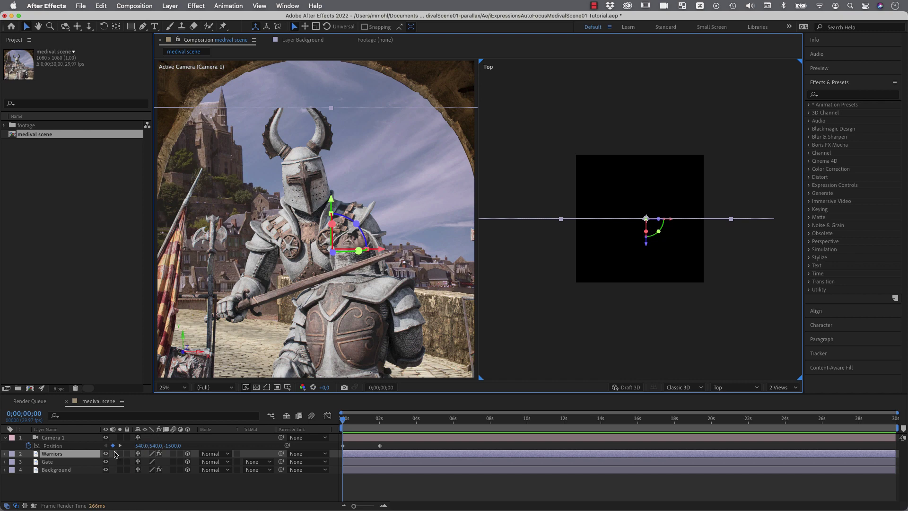
Step: Reveal Position for Warriors, Gate and Background, and push Background back to 28,470,1275
left_click(50, 471, "shift")
key("p")
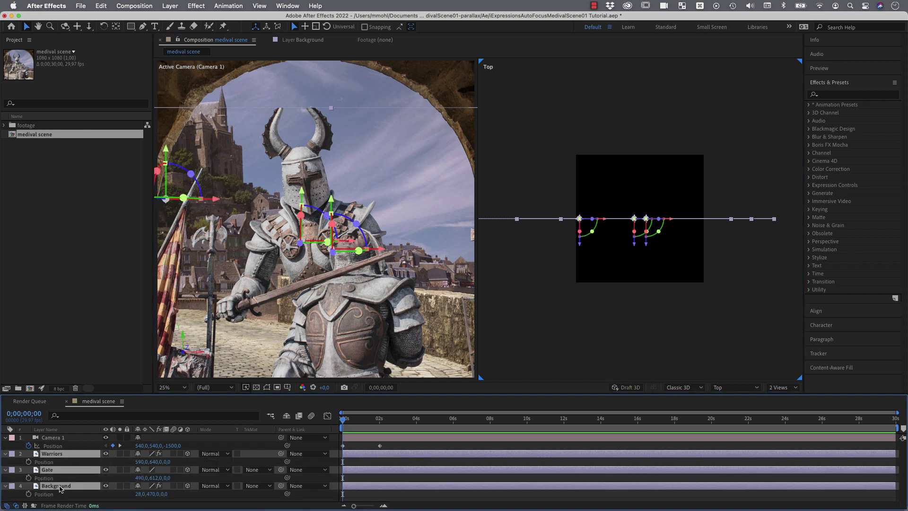
left_click(60, 487)
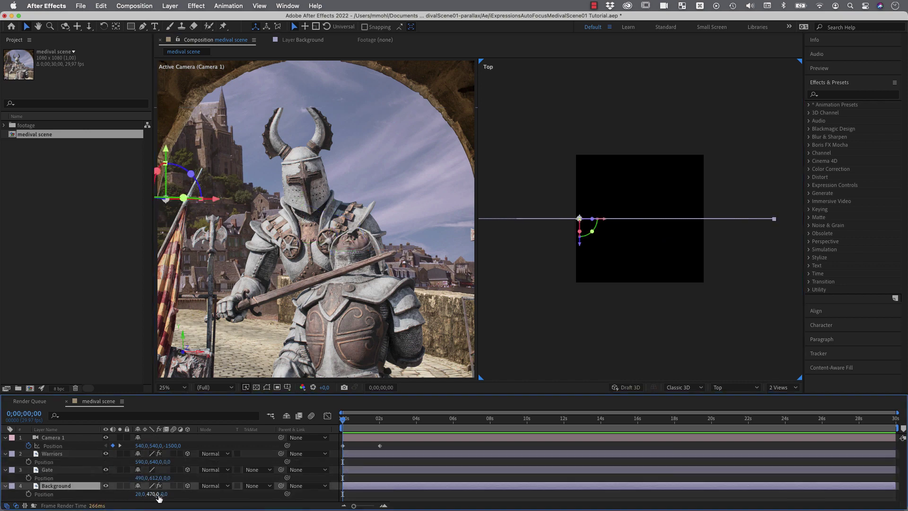
left_click_drag(160, 495, 761, 479)
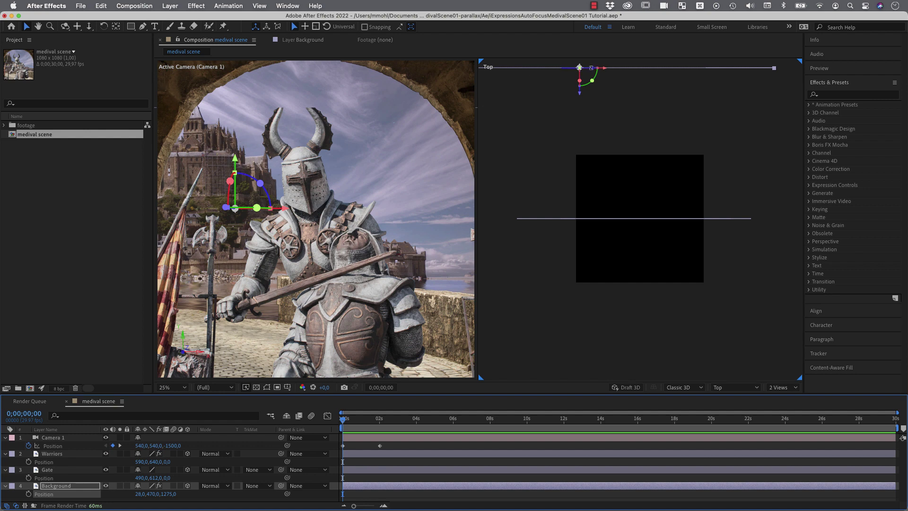
Step: Undo the Background depth change and open the iExpressions3 panel
key("super+z")
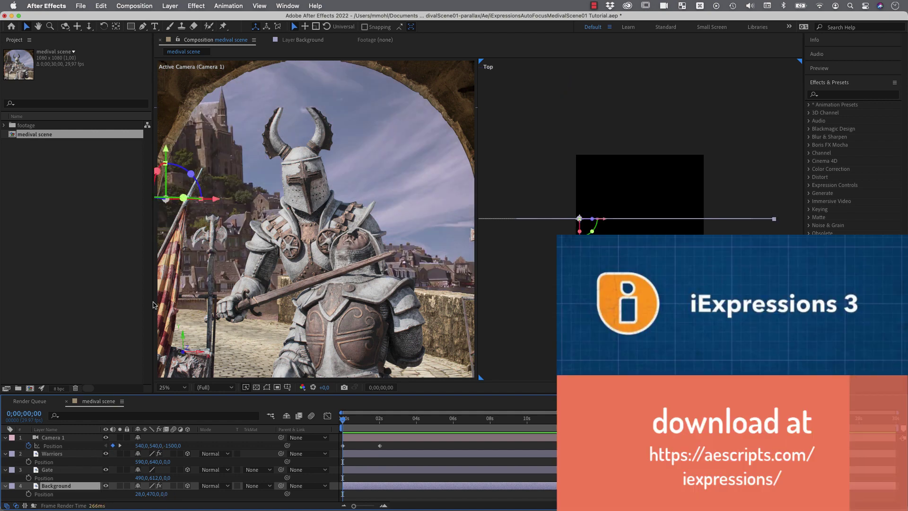
left_click(287, 5)
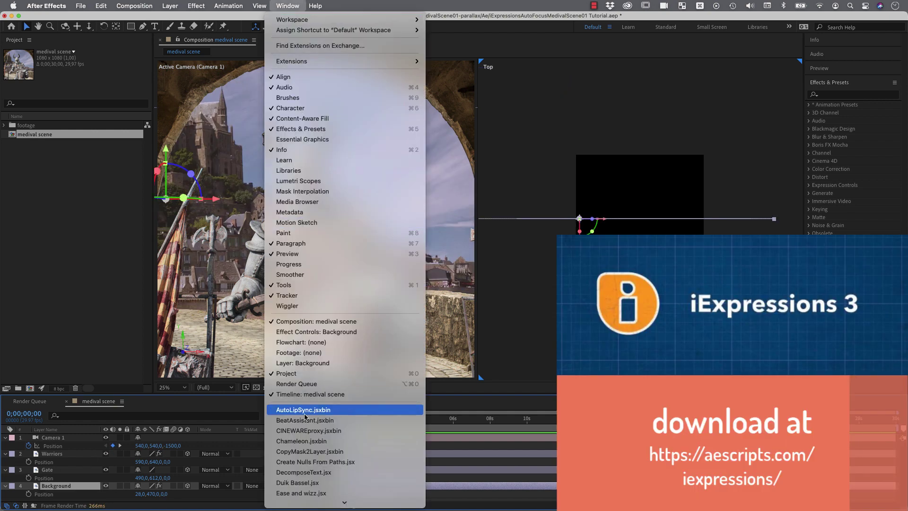
scroll(321, 416, "down", 10)
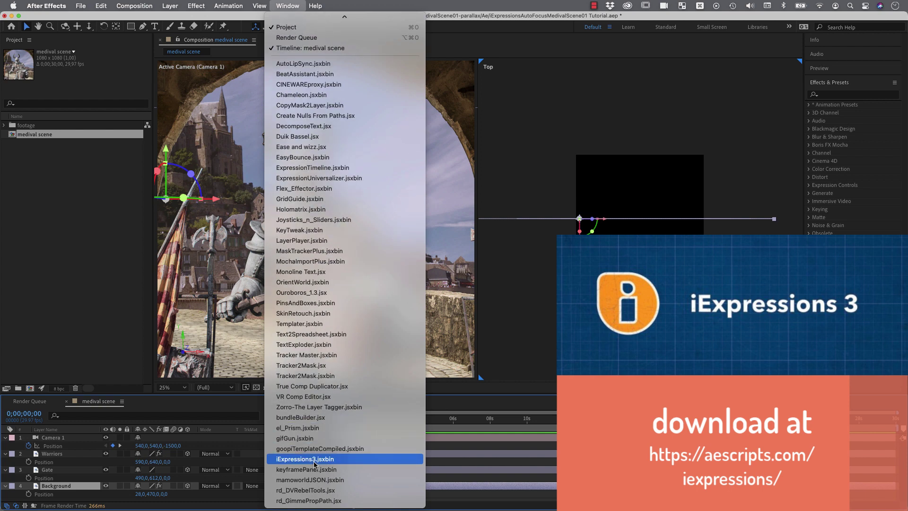
left_click(316, 459)
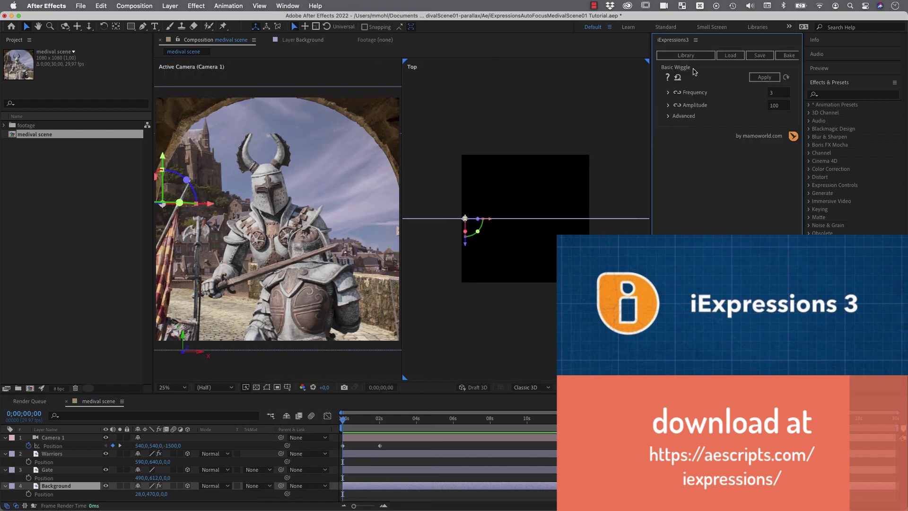
Step: Load the Camera > Auto Scale expression from the iExpressions library
left_click(678, 56)
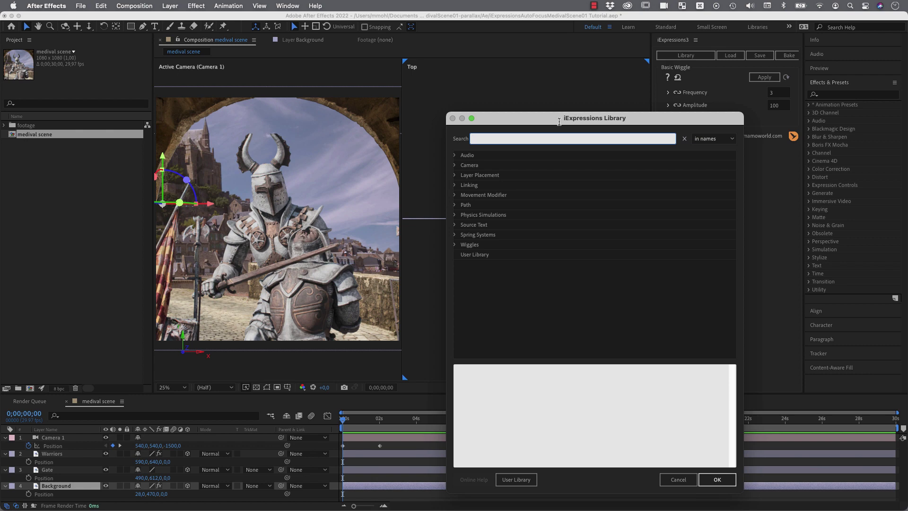
left_click(456, 165)
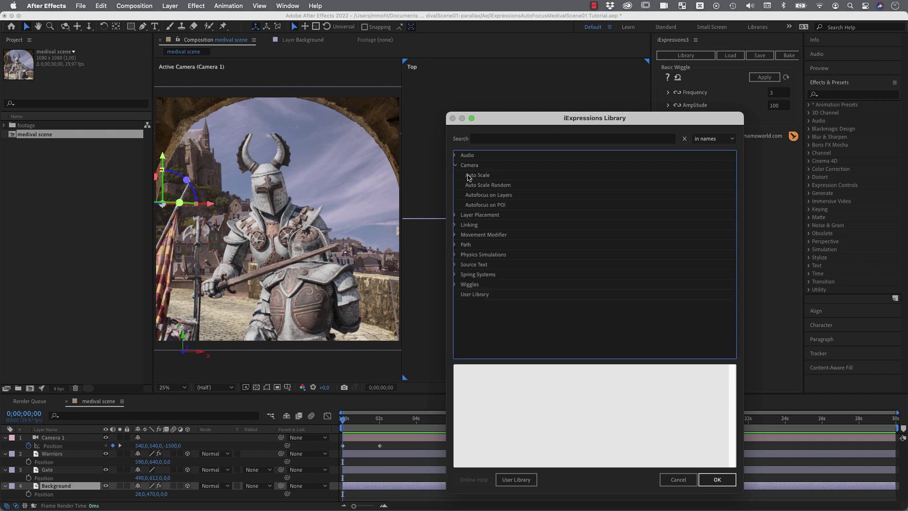
left_click(475, 177)
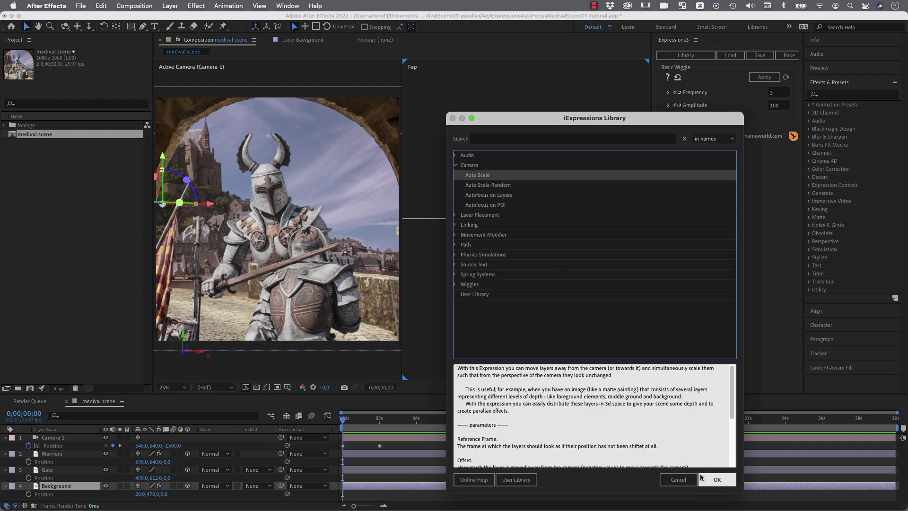
left_click(717, 479)
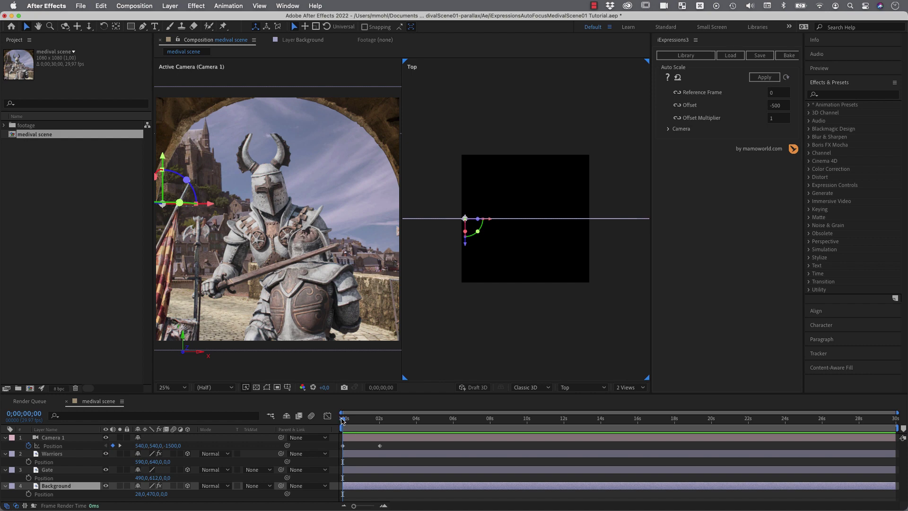
Step: Preview the camera move, return to frame 0, and set the Auto Scale Offset to 5000
left_click_drag(343, 421, 380, 421)
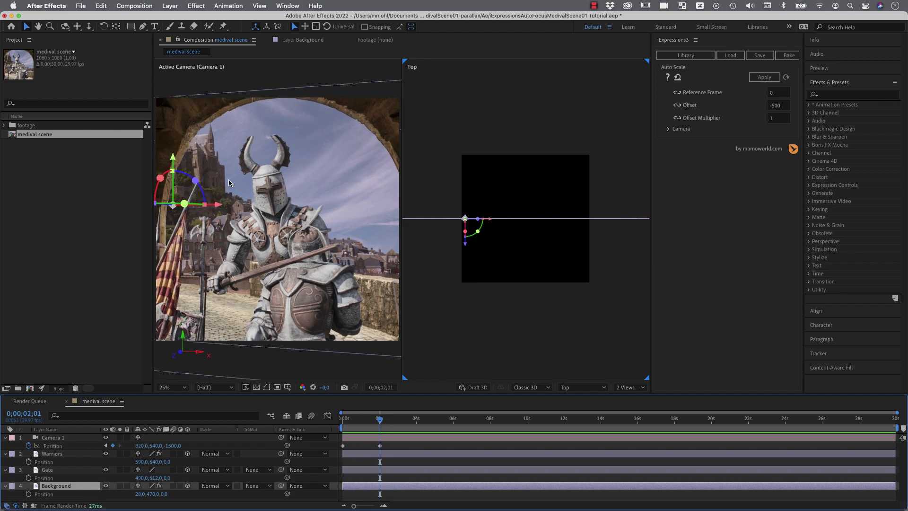
left_click_drag(380, 422, 343, 421)
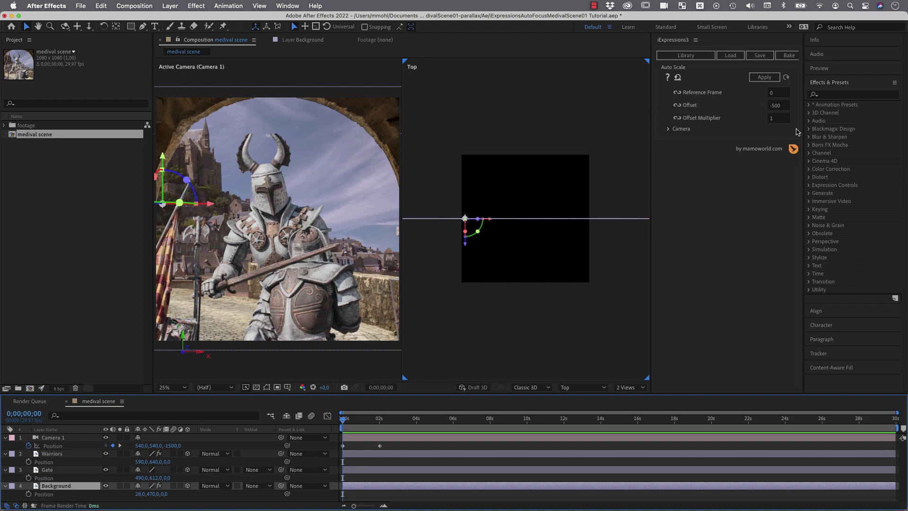
left_click(773, 106)
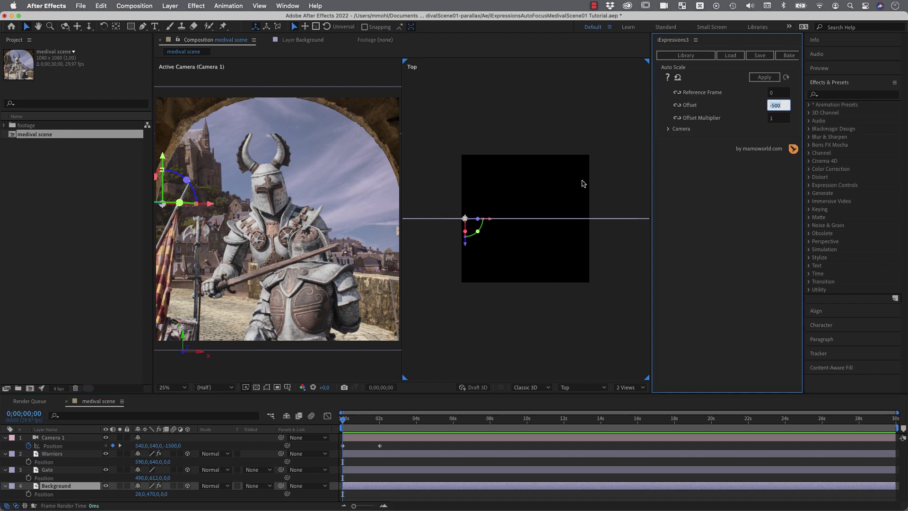
type("500")
Step: Apply Auto Scale to Background, then apply it to Gate with Offset 500
left_click(767, 83)
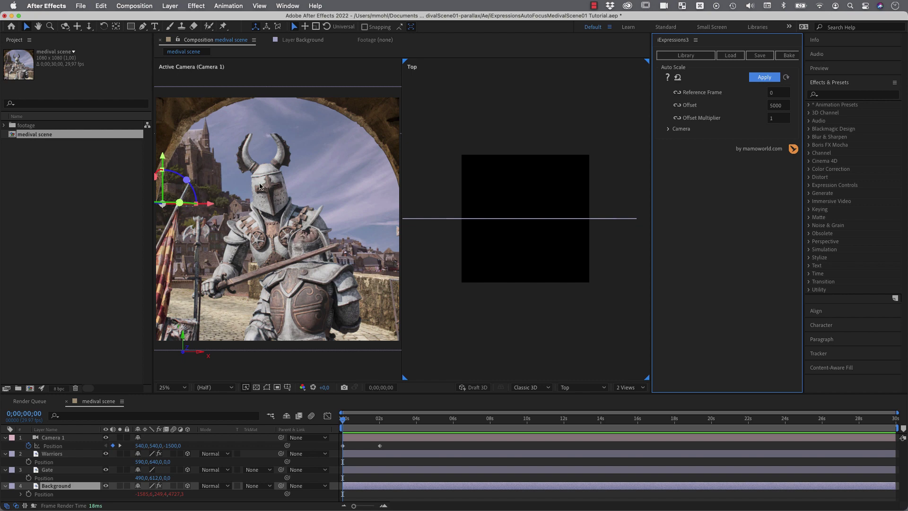
key("comma")
key("comma")
key("comma")
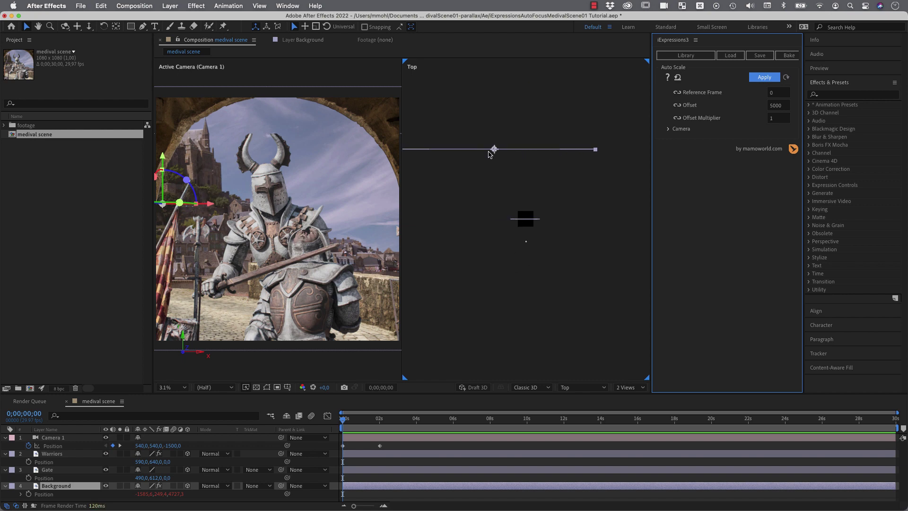
left_click(50, 471)
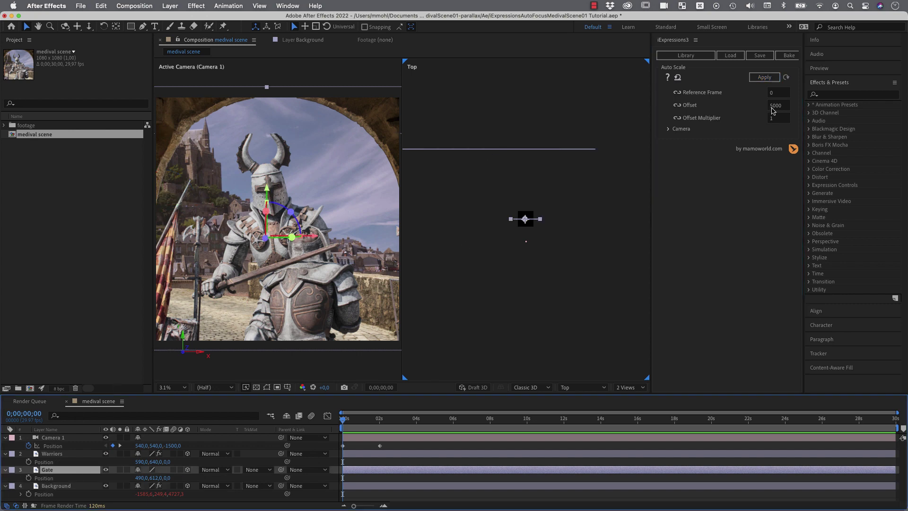
left_click(774, 107)
type("4")
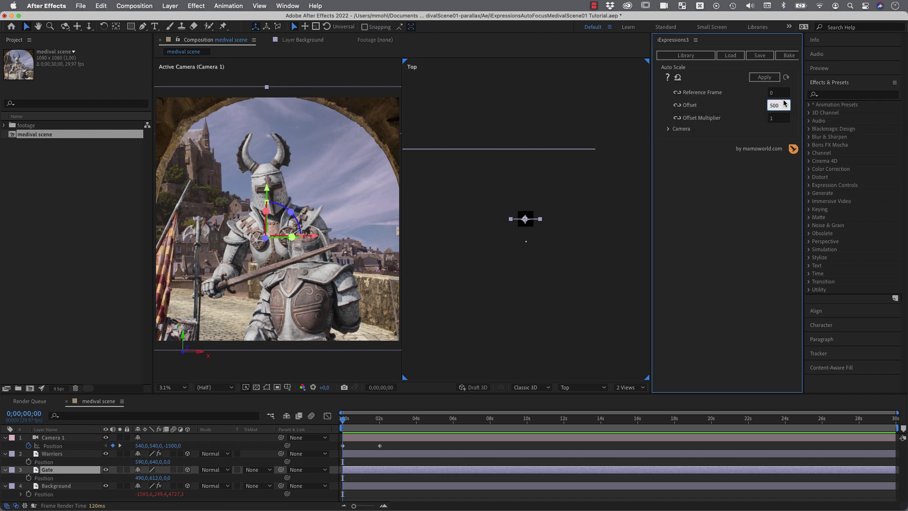
left_click(765, 77)
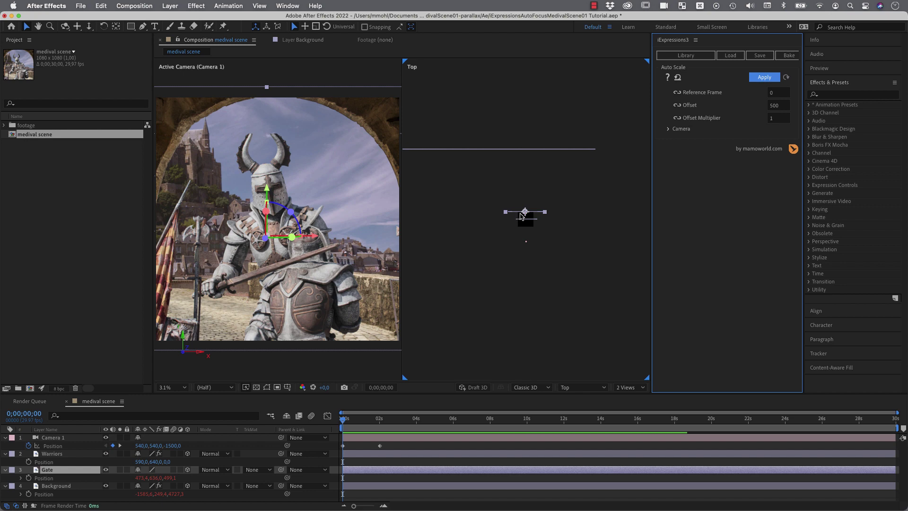
scroll(520, 215, "up", 2)
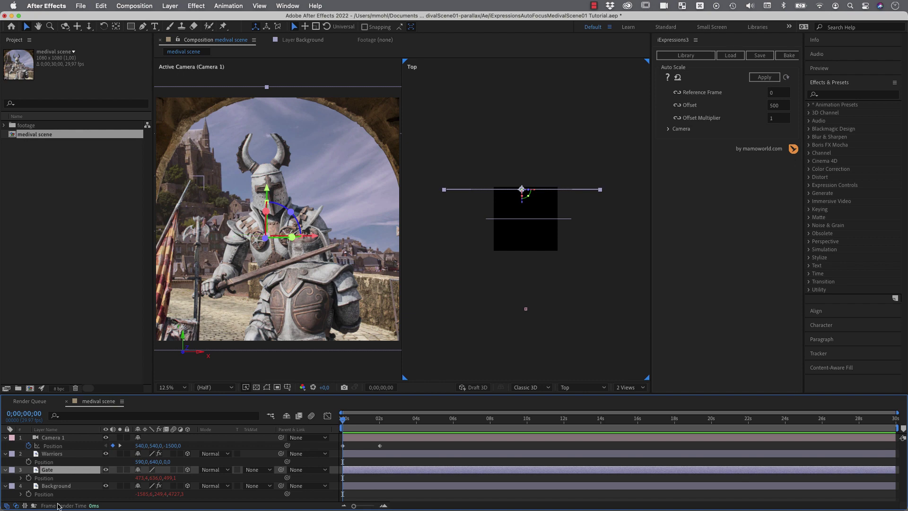
Step: Reveal Position and Scale for both the Gate and Background layers
left_click(55, 486, "shift")
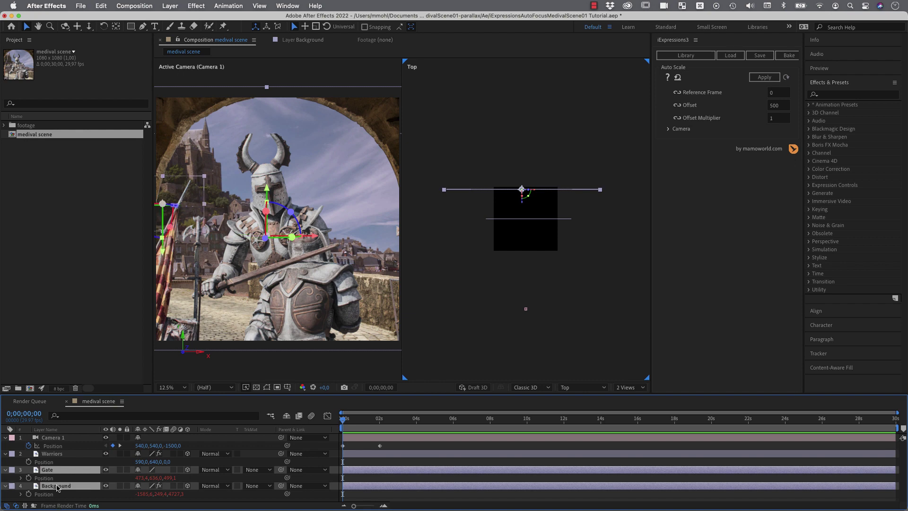
key("p")
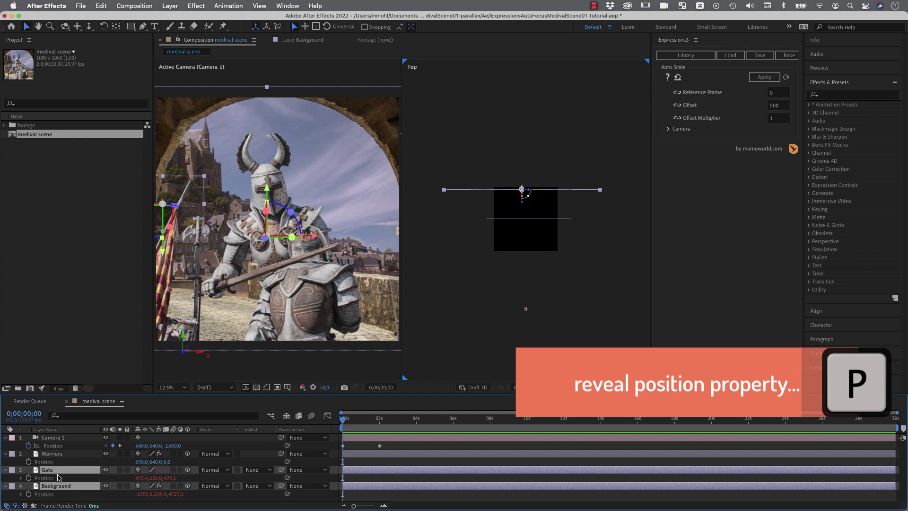
key("shift+s")
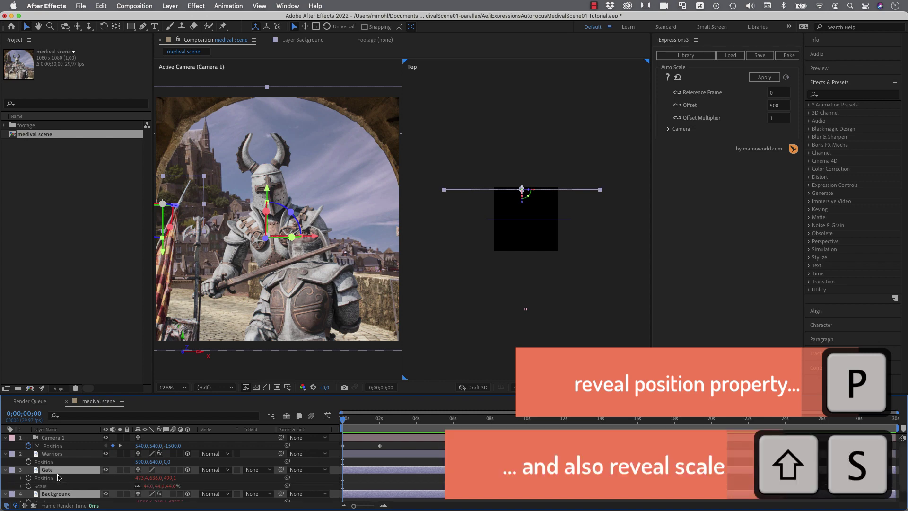
scroll(81, 469, "down", 1)
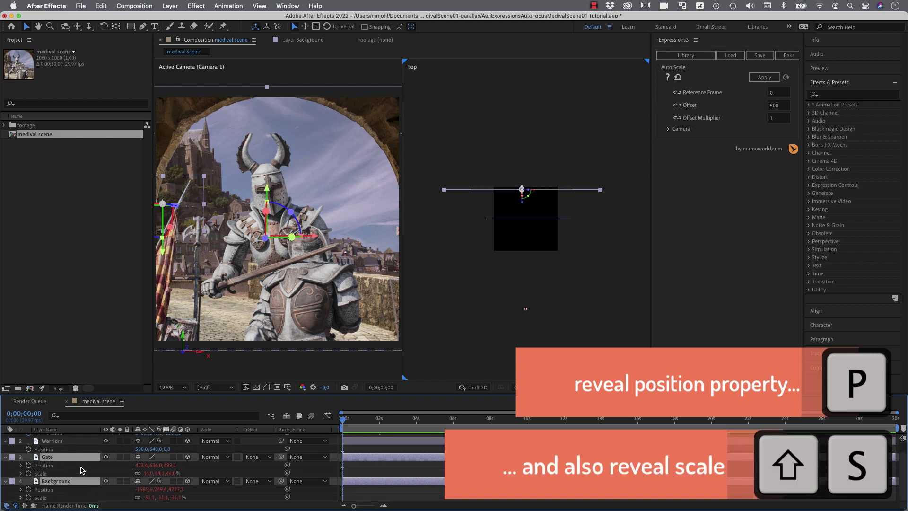
Step: Select both layers' Position properties and trim the work area end to the comp start
left_click(52, 466)
left_click(50, 490, "shift")
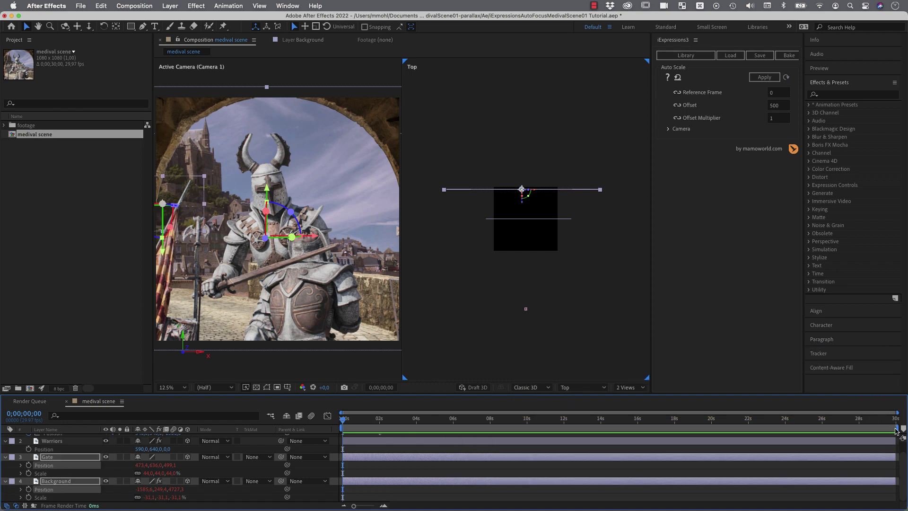
left_click_drag(899, 428, 344, 429)
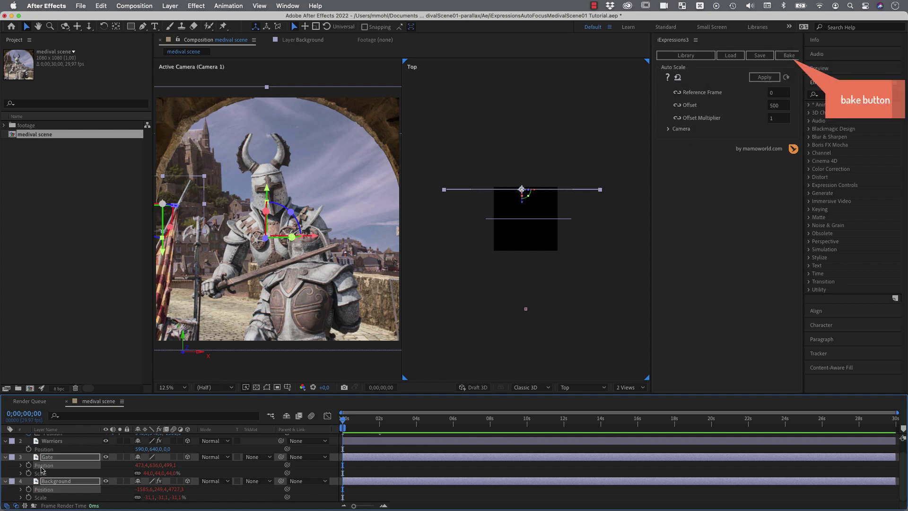
Step: Bake Gate's and Background's Position and Scale expressions into keyframes, fixing Scale at 44.0% and 278.2%
left_click(786, 56)
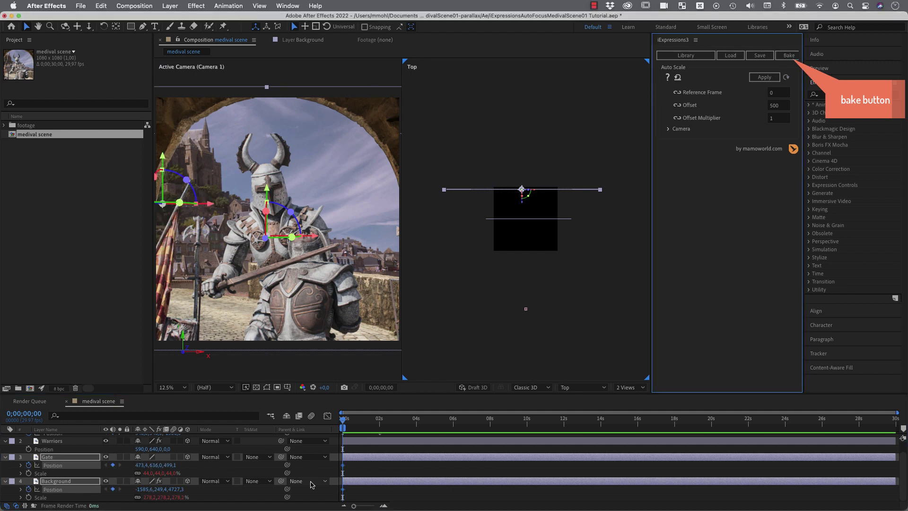
left_click(45, 474)
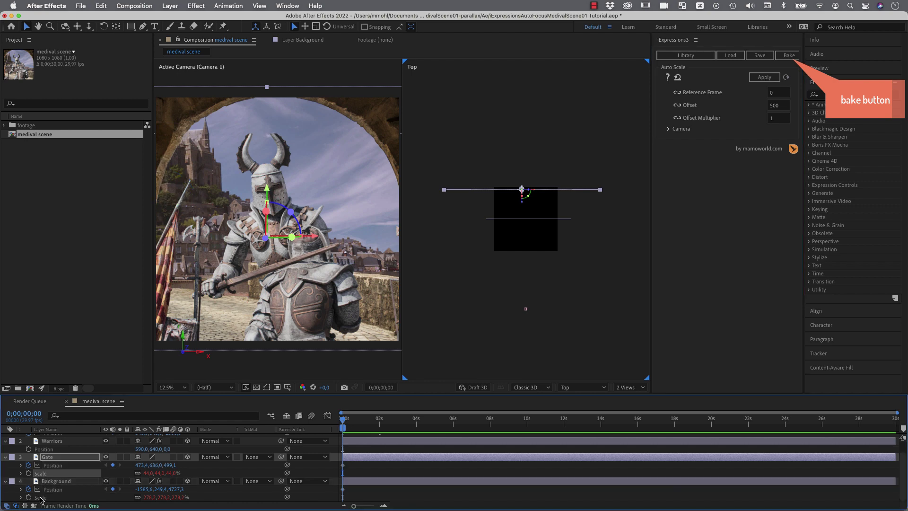
left_click(41, 498)
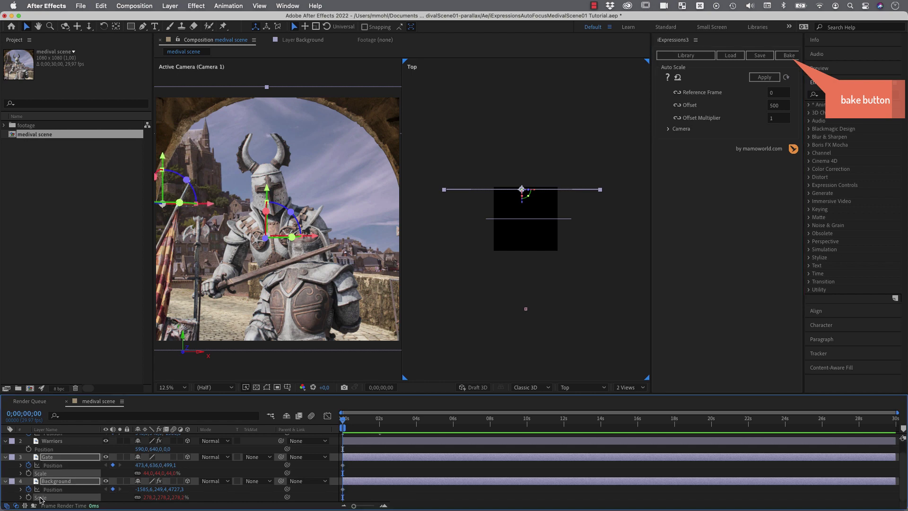
left_click(788, 56)
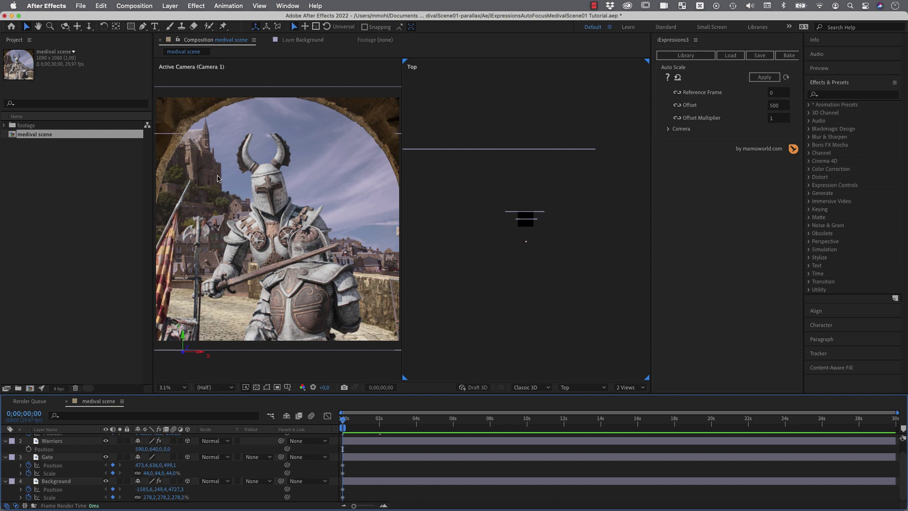
Step: Scrub the move to check parallax and nudge Camera 1's Position to 820,531,-1500 at 2s
key("period")
key("period")
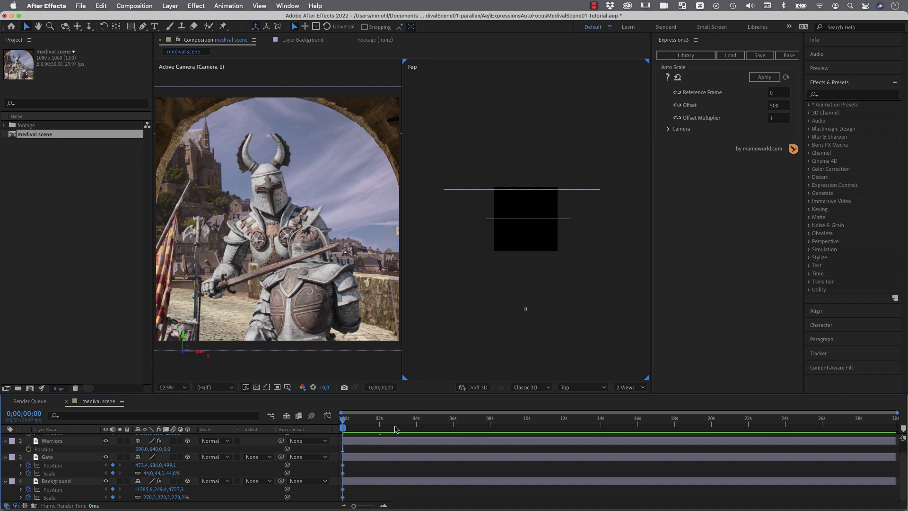
left_click_drag(344, 420, 379, 414)
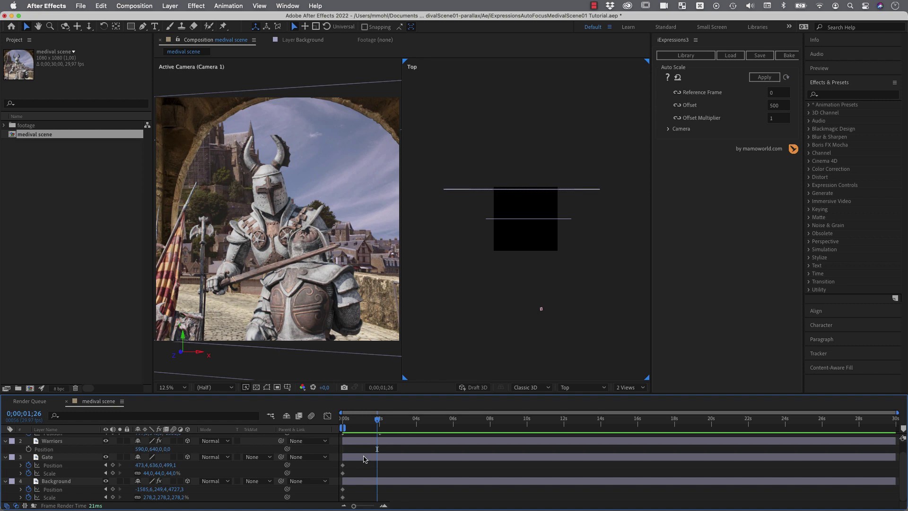
scroll(218, 436, "up", 2)
left_click_drag(378, 419, 379, 422)
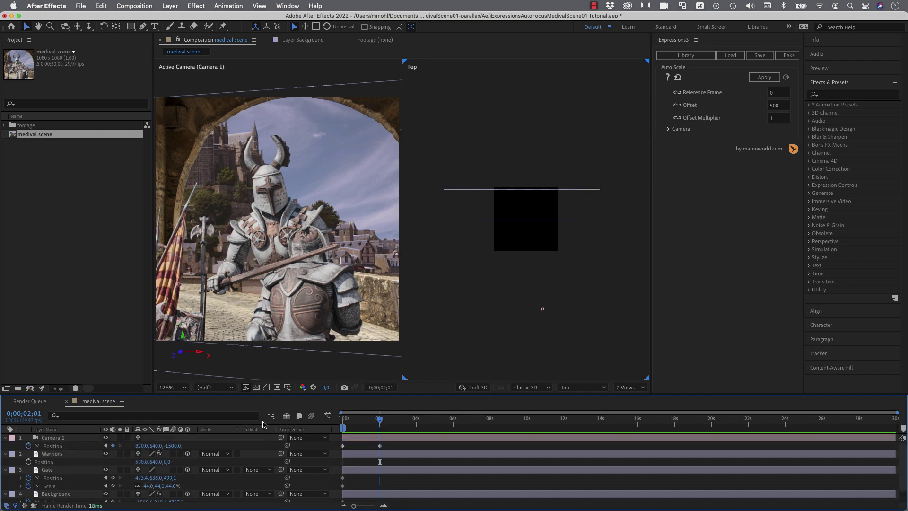
mouse_move(159, 447)
left_mouse_down()
mouse_move(79, 459)
mouse_move(154, 449)
left_mouse_up()
key("space")
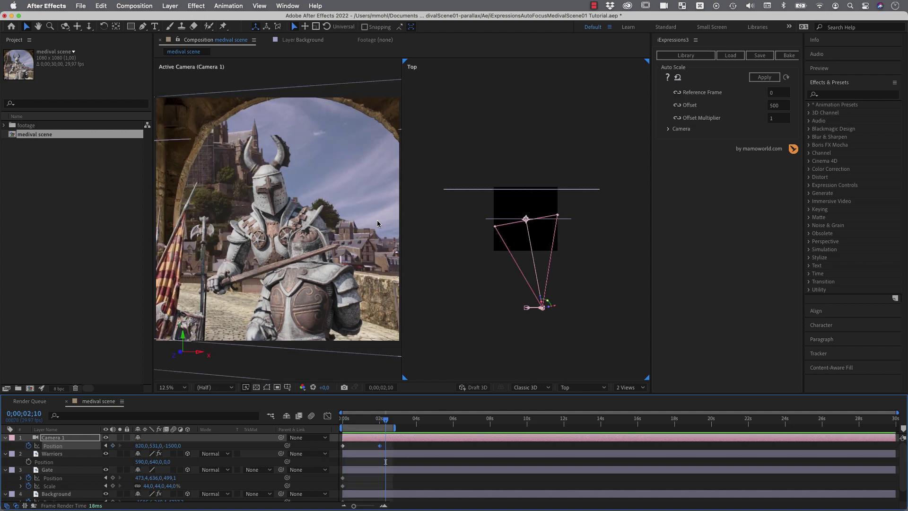